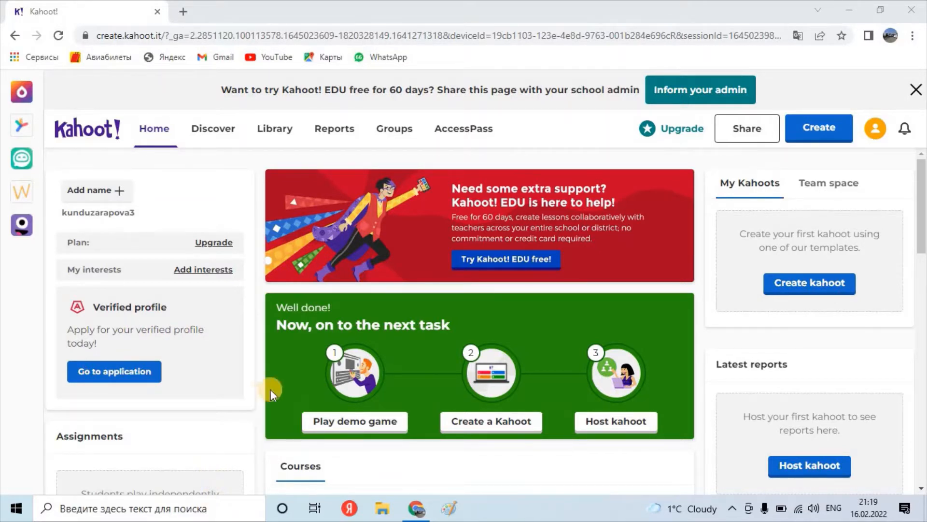
Open the Discover page and enter "медиа" as the kahoot search term
left_click(211, 131)
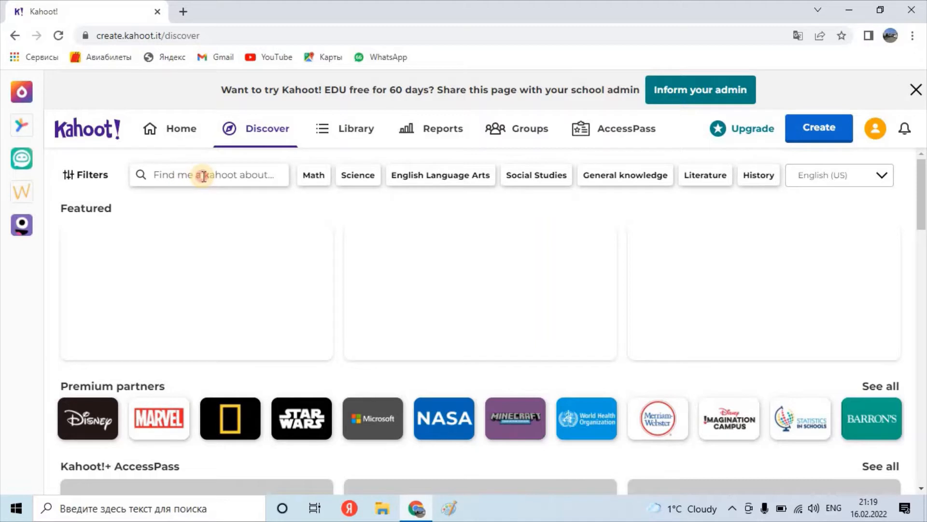
left_click(203, 176)
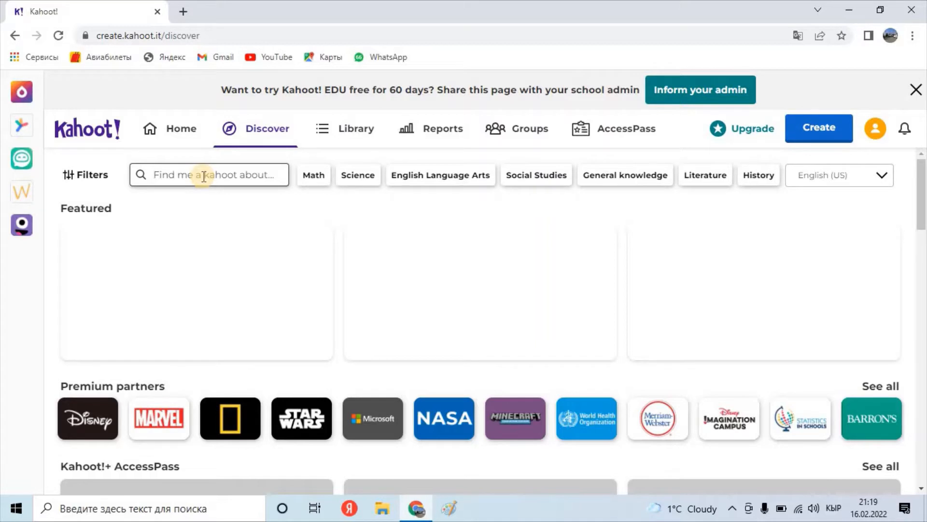
type("медиа")
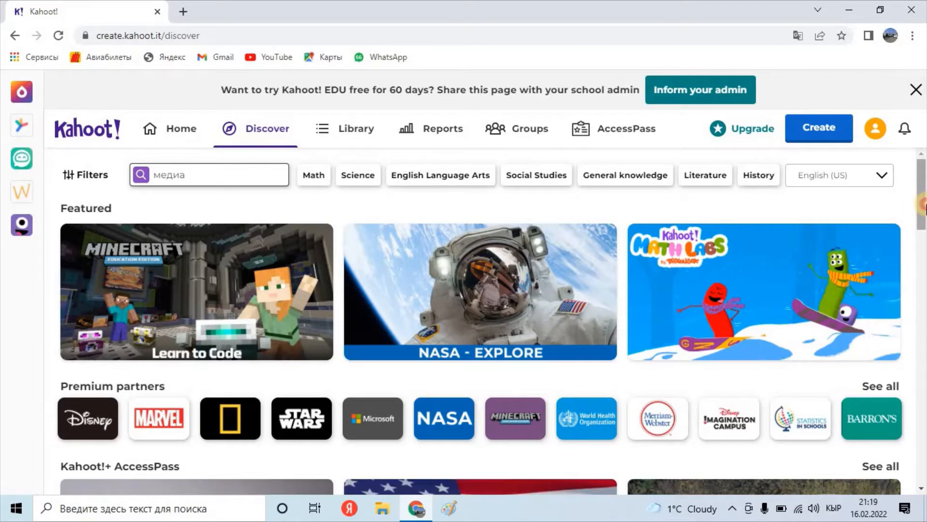
left_click_drag(923, 206, 925, 181)
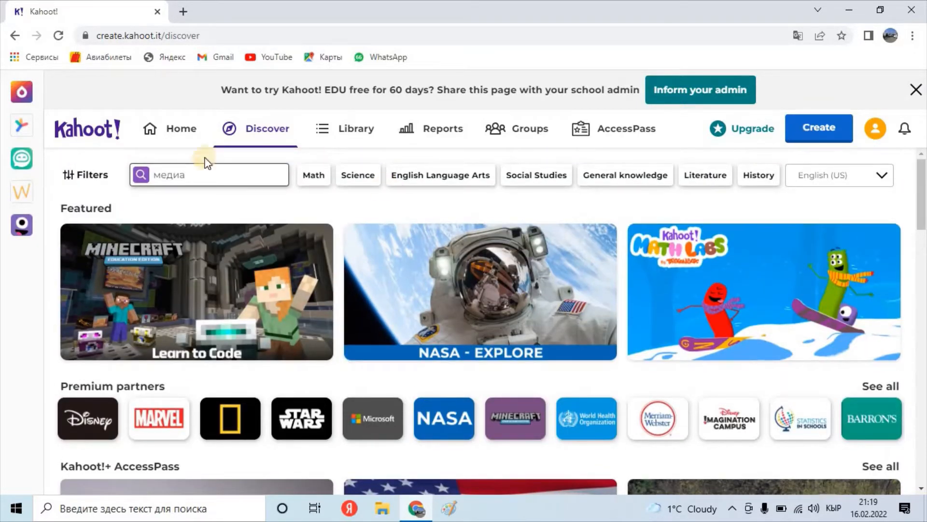
left_click(194, 173)
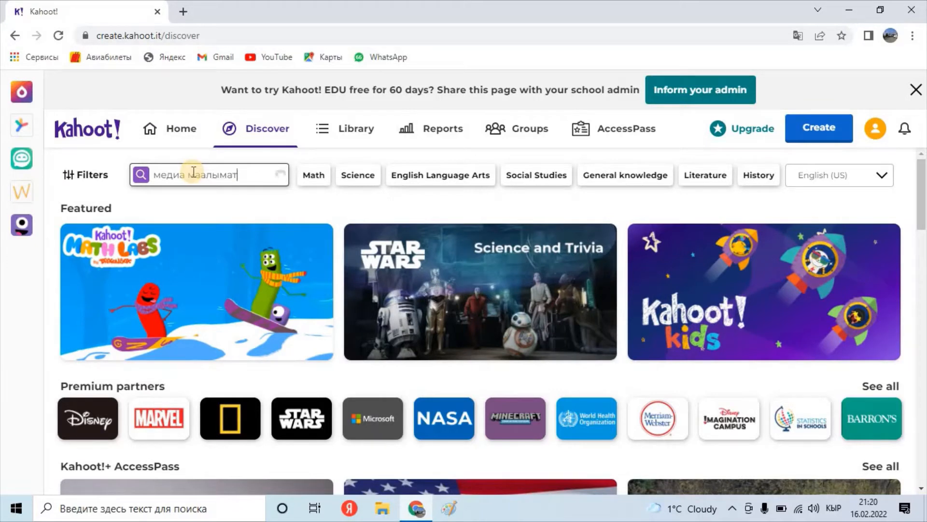
Replace the search term with "маалыматтык сабаттуулук" and run the kahoot search
key("BackSpace")
key("BackSpace")
key("BackSpace")
key("BackSpace")
key("BackSpace")
key("BackSpace")
key("BackSpace")
key("BackSpace")
key("BackSpace")
key("BackSpace")
key("BackSpace")
key("BackSpace")
key("BackSpace")
key("BackSpace")
type("маалыматтык сабаттуу")
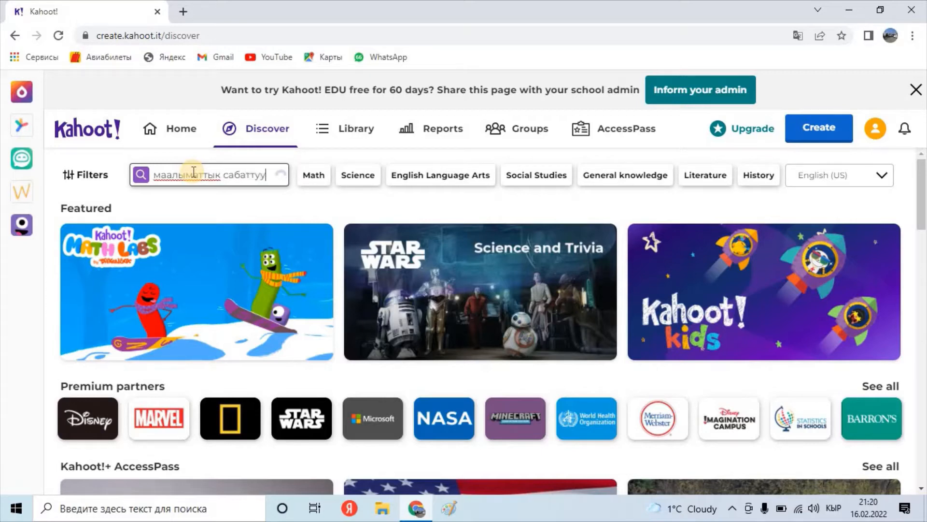
type("лук")
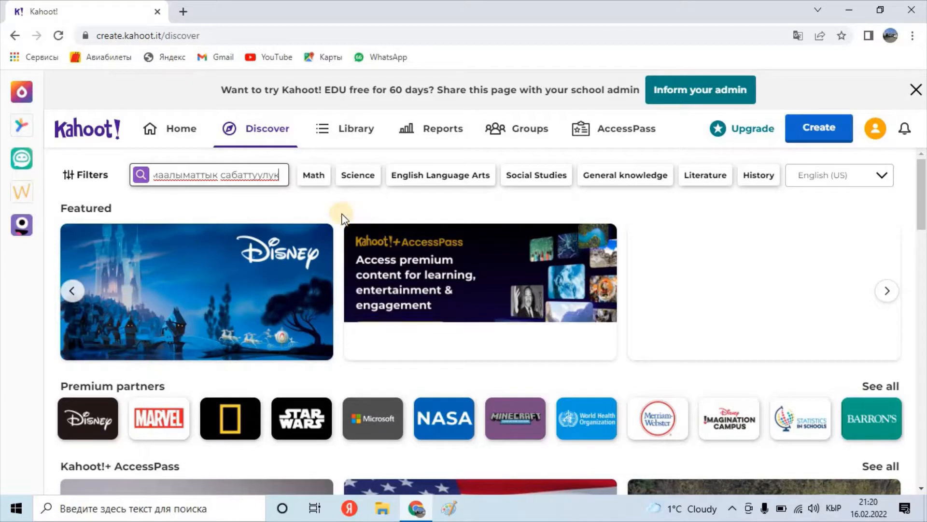
left_click(140, 177)
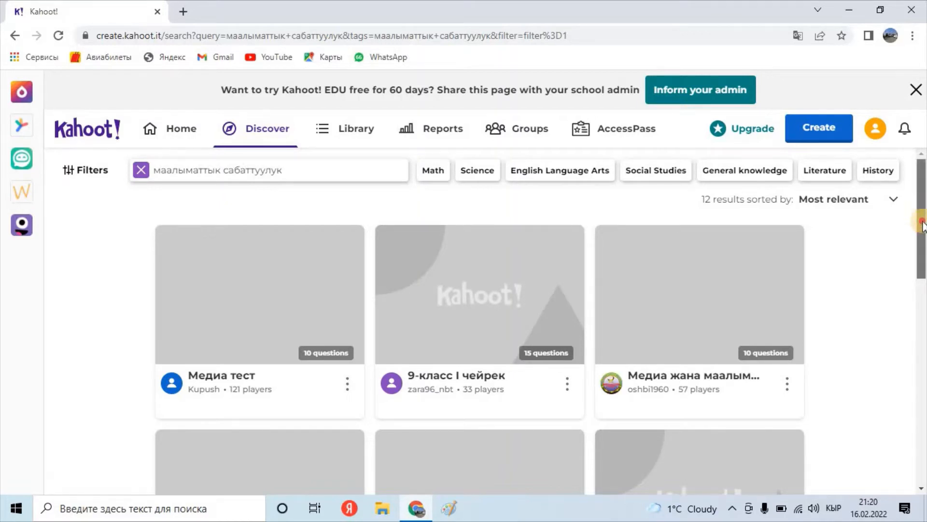
Browse the found kahoots and open the one titled "Медиа тест"
mouse_move(923, 215)
left_mouse_down()
mouse_move(919, 259)
mouse_move(915, 230)
left_mouse_up()
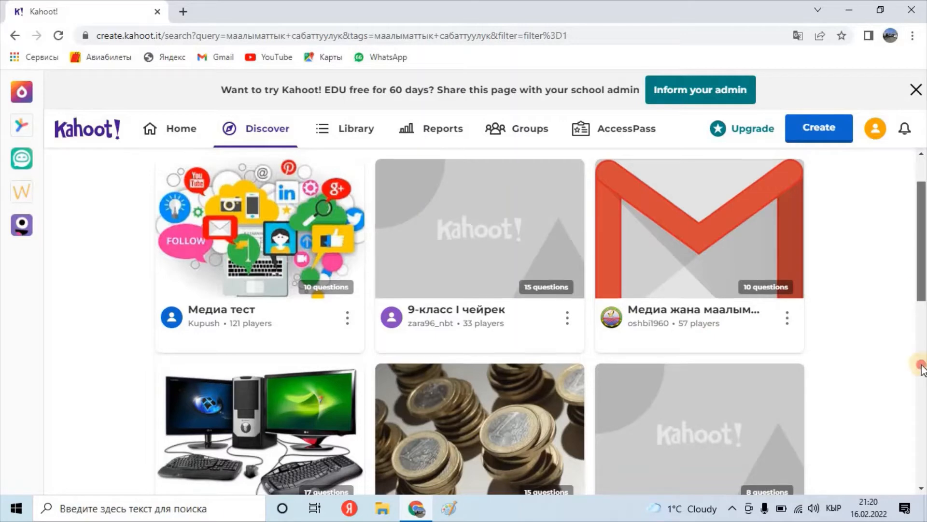
left_click_drag(922, 289, 923, 373)
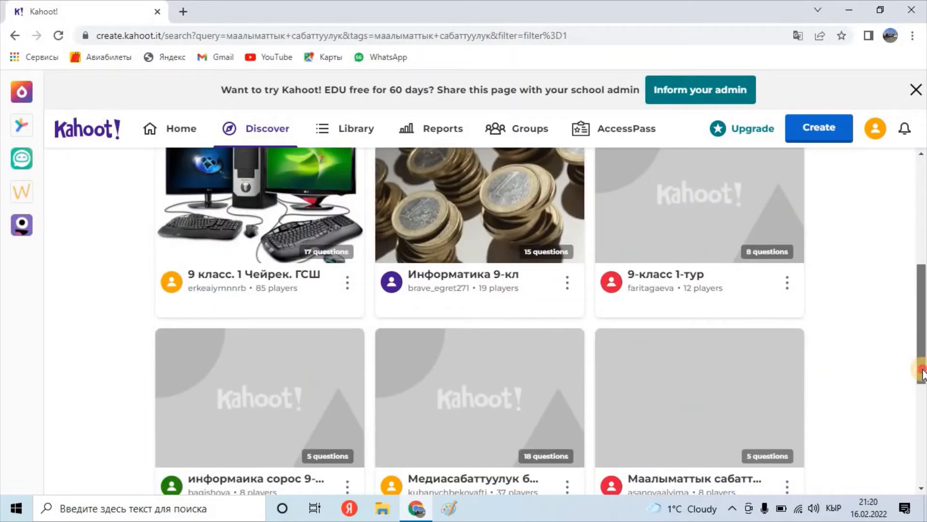
left_click_drag(923, 374, 922, 514)
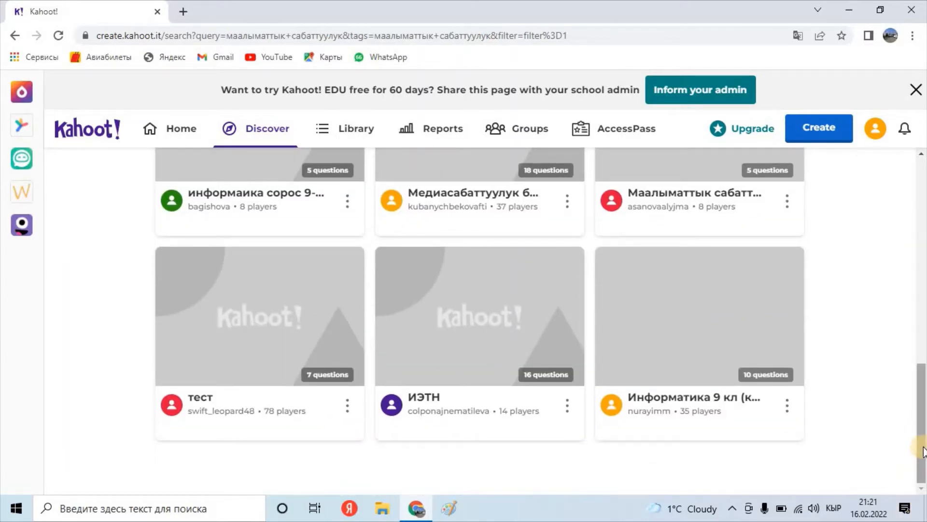
left_click_drag(923, 442, 923, 400)
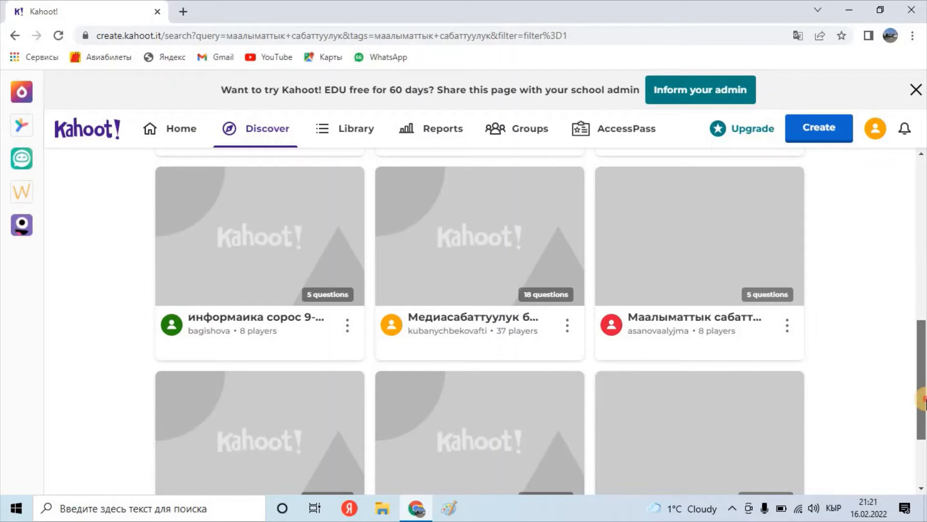
left_click_drag(923, 400, 923, 388)
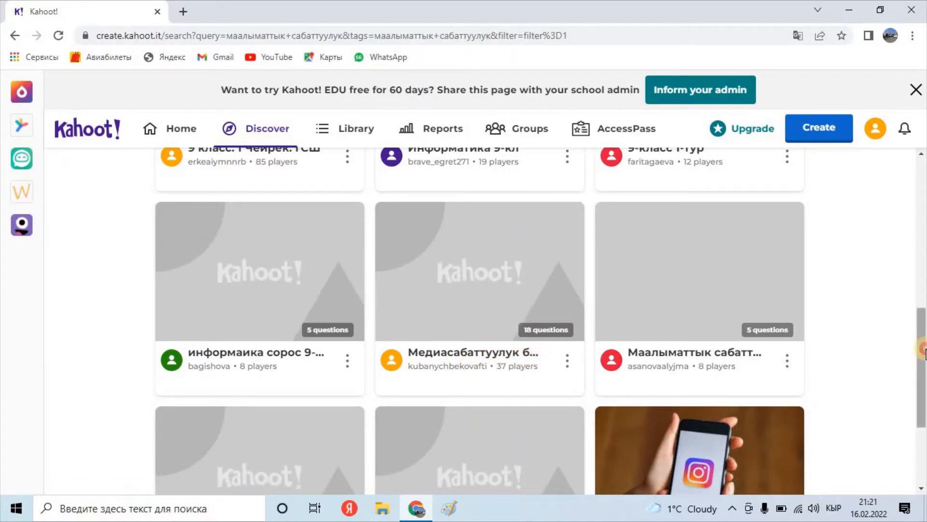
left_click_drag(922, 347, 915, 202)
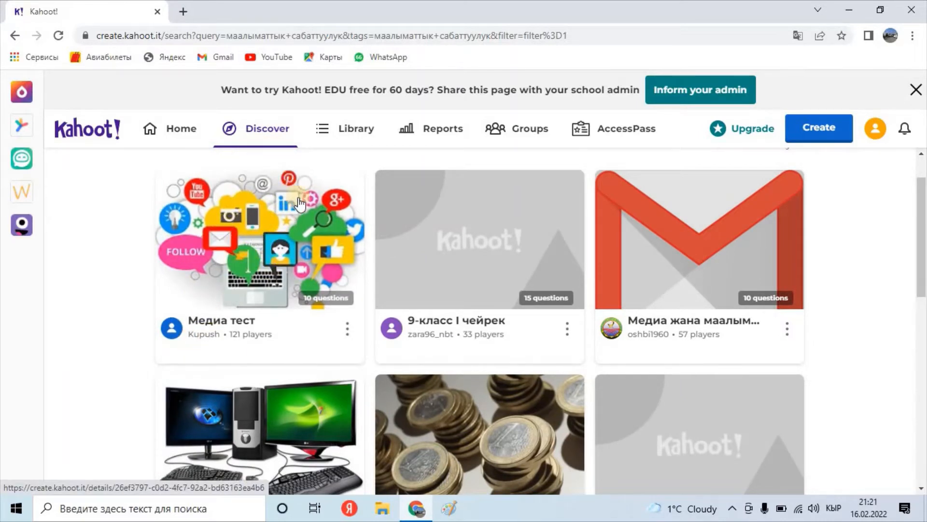
left_click(254, 225)
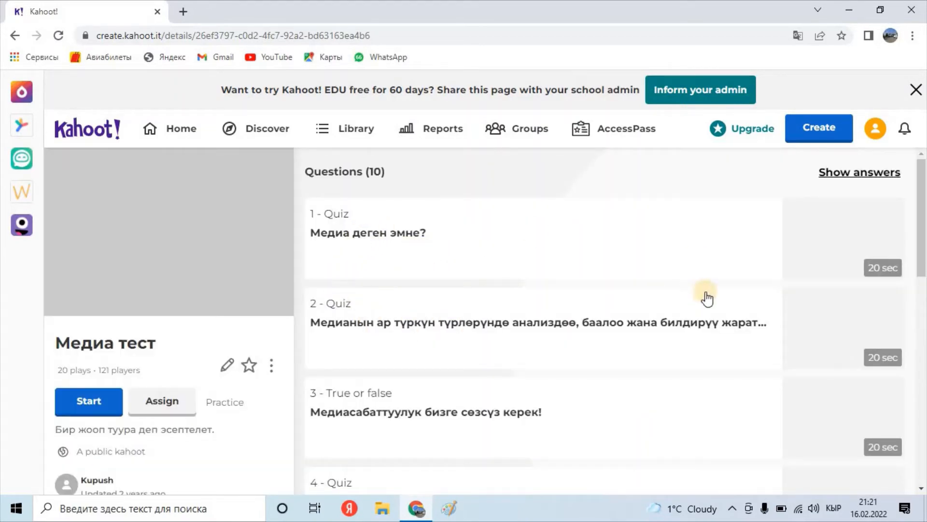
Look over the question list of "Медиа тест" and open an editable copy of the kahoot
left_click_drag(924, 249, 909, 230)
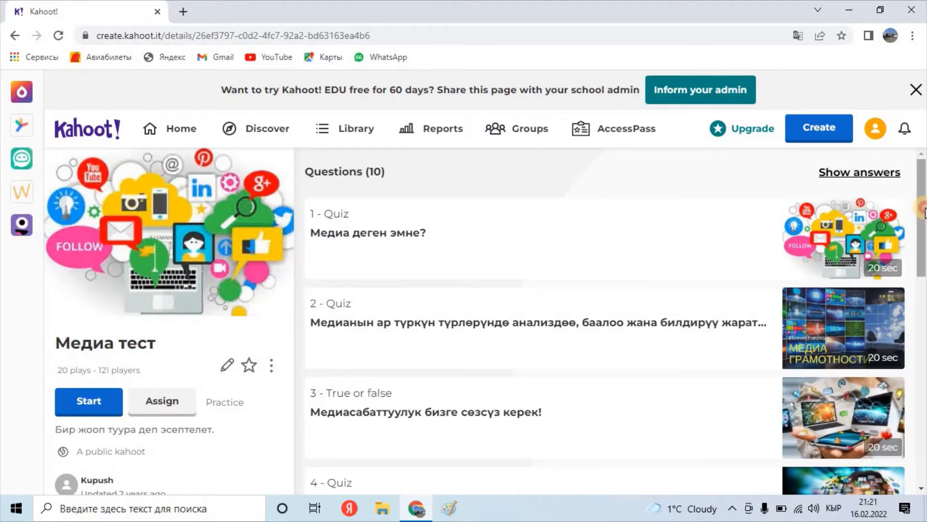
left_click_drag(923, 211, 901, 190)
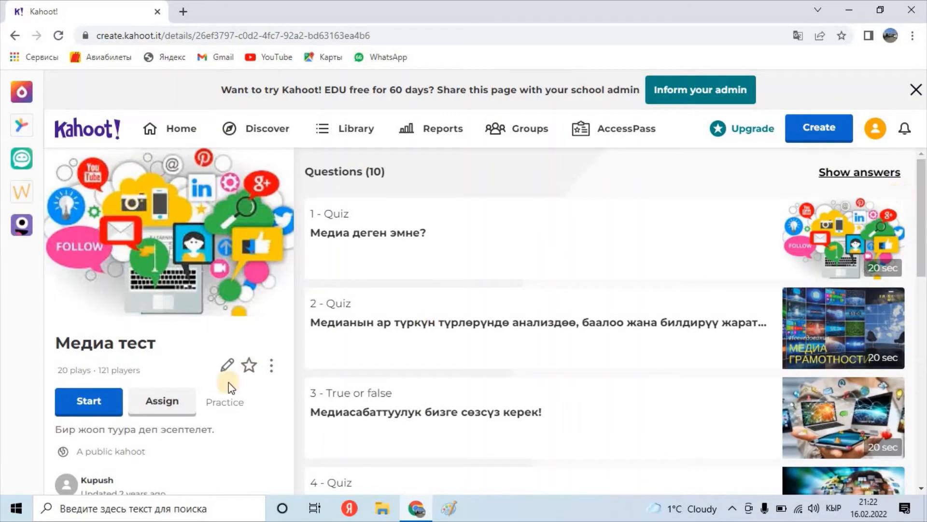
left_click(228, 365)
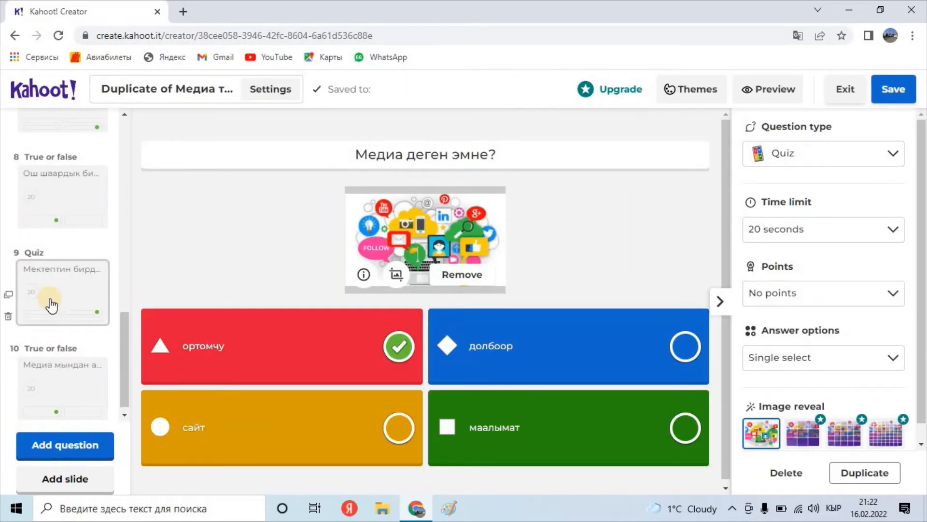
Change the text of quiz question 9 to "Маалыматты тандап окуйсузбу?"
left_click(51, 304)
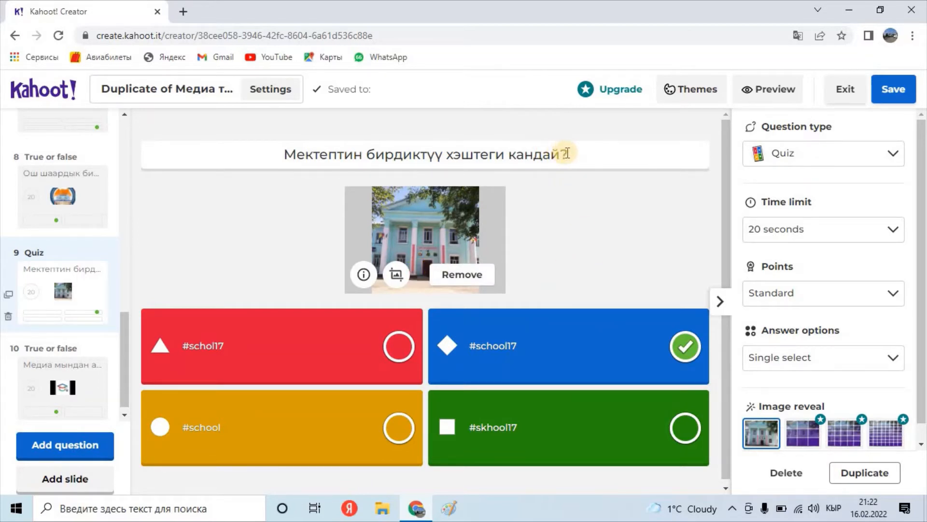
left_click_drag(569, 153, 286, 159)
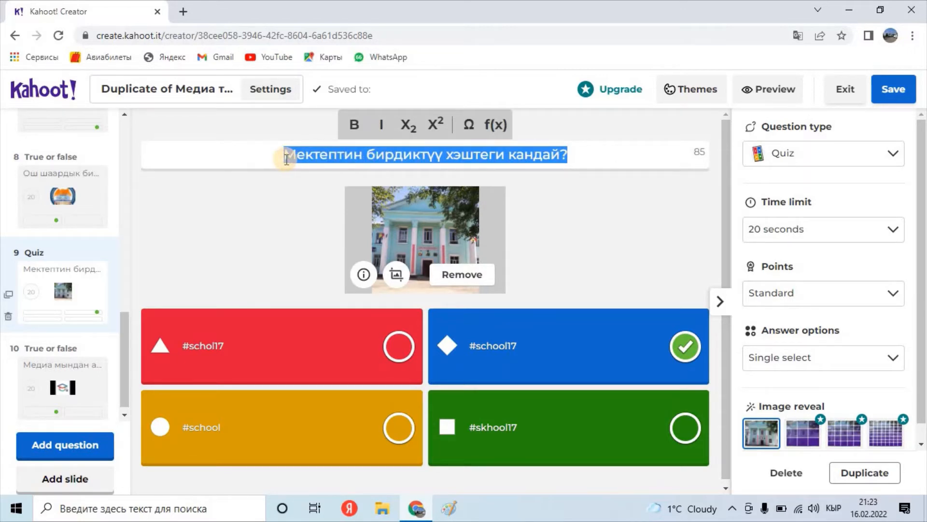
type("Маалым")
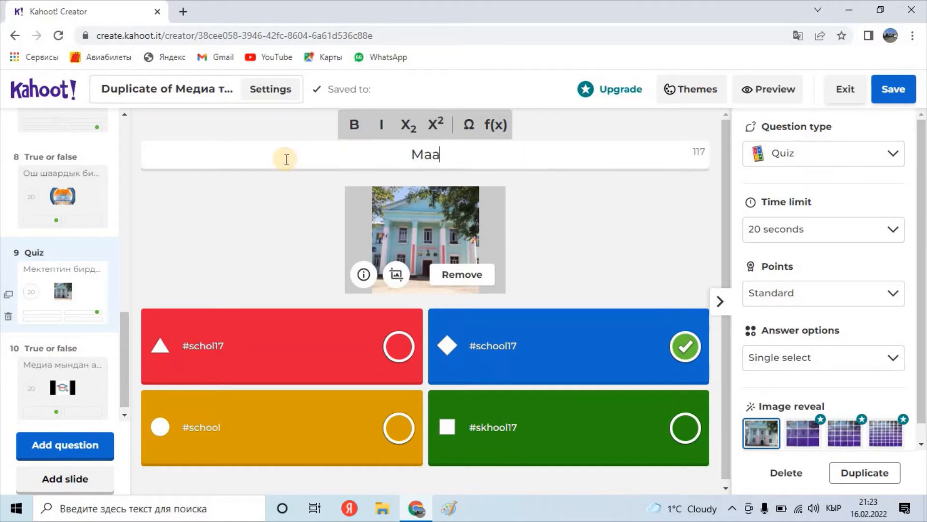
type("тт")
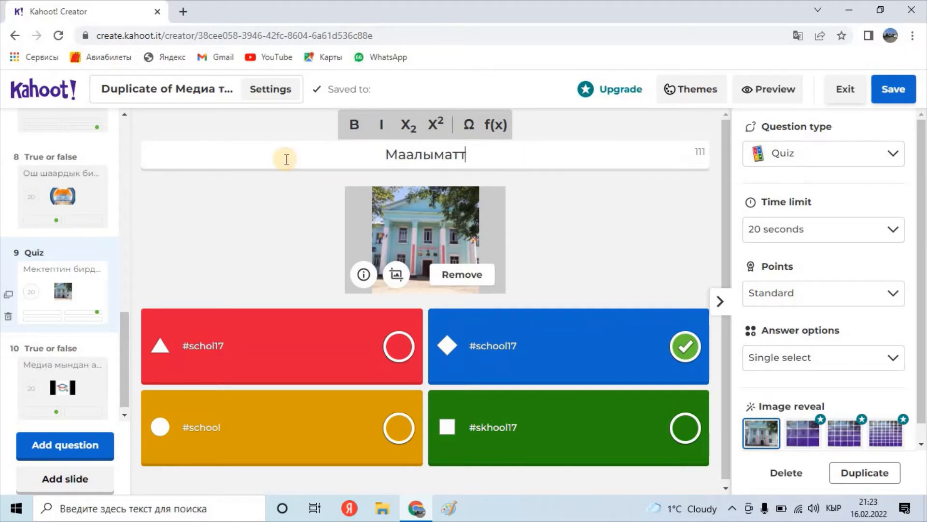
type("ы танда")
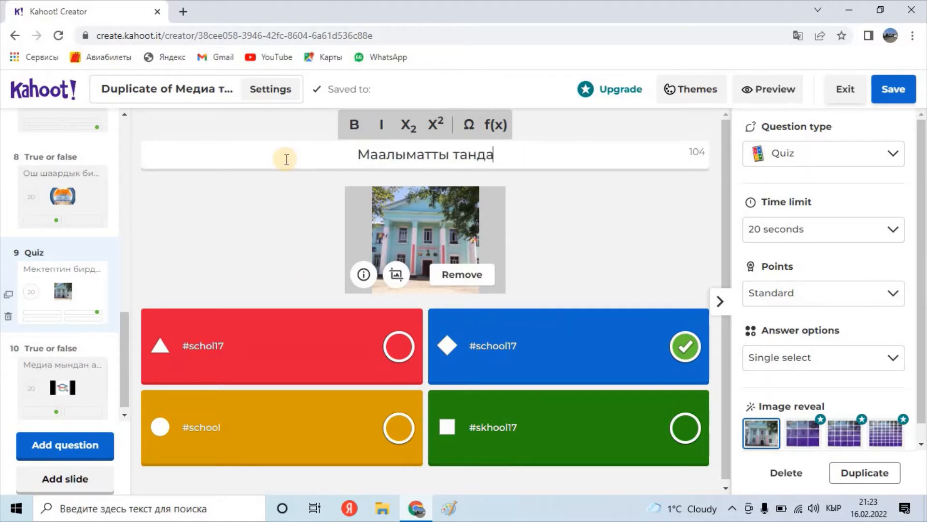
type("п окуй")
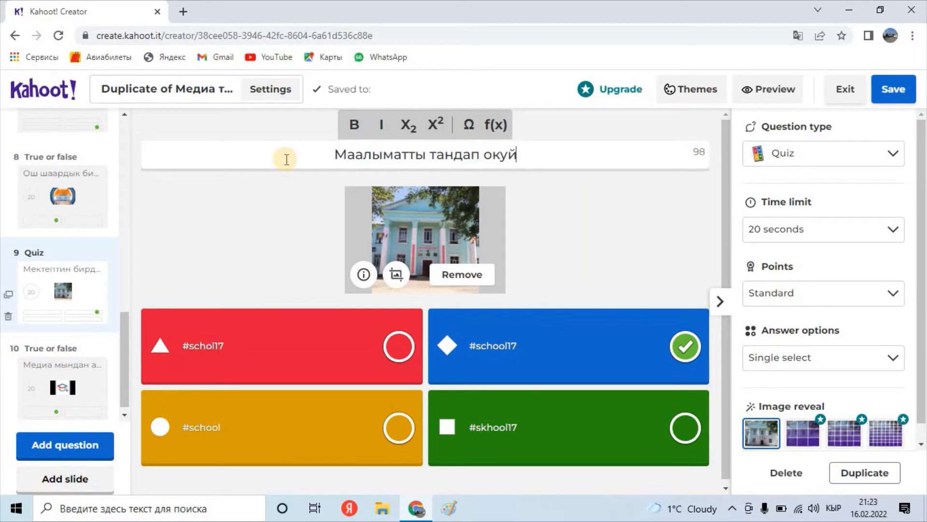
type("сузбу")
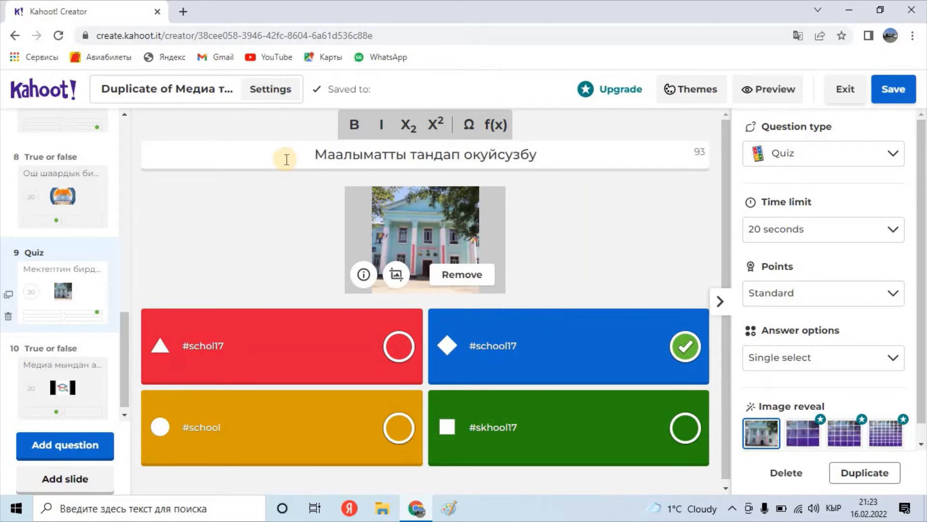
type("?")
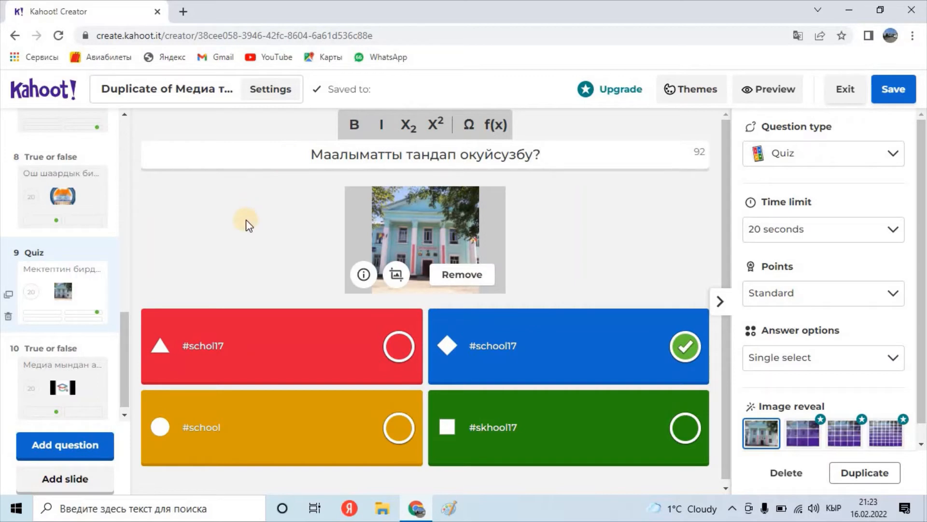
Replace the red triangle answer of question 9 with "ооба" and mark it as correct
left_click(242, 339)
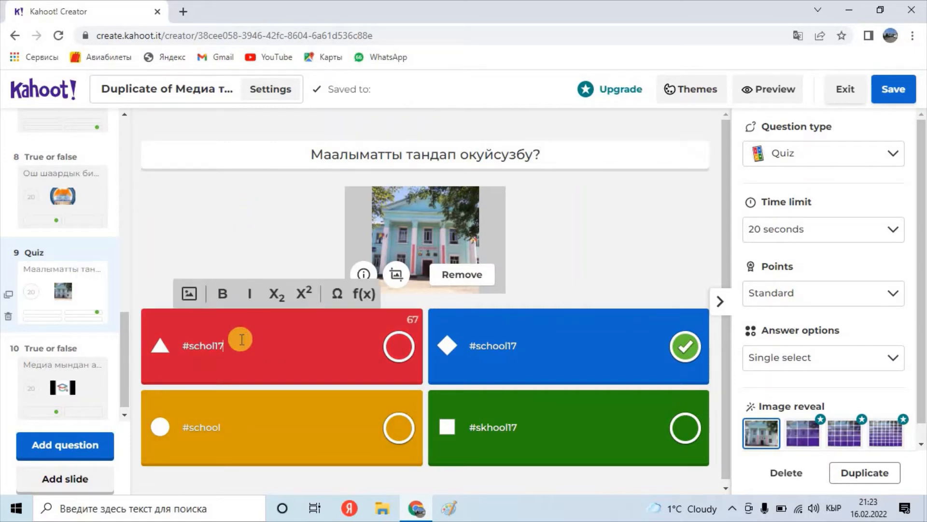
key("BackSpace")
key("BackSpace")
key("BackSpace")
key("BackSpace")
key("BackSpace")
key("BackSpace")
key("BackSpace")
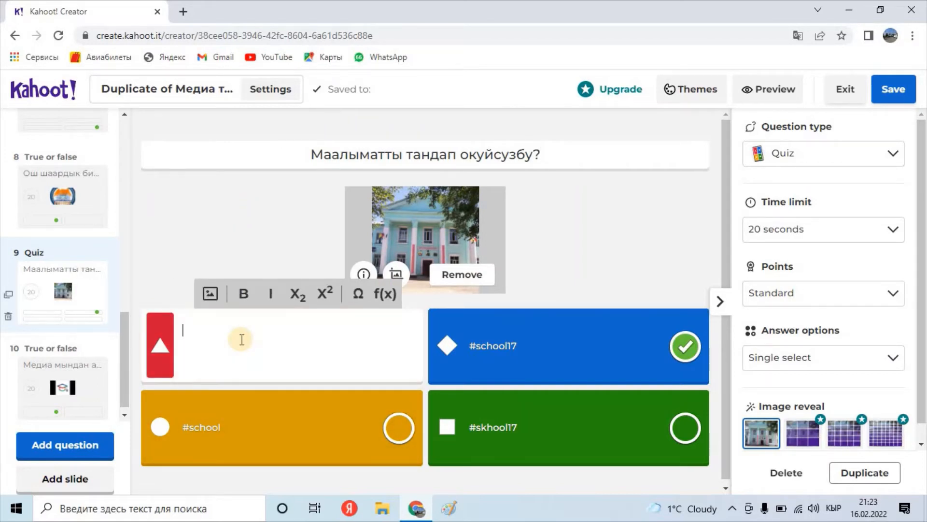
type("ооба")
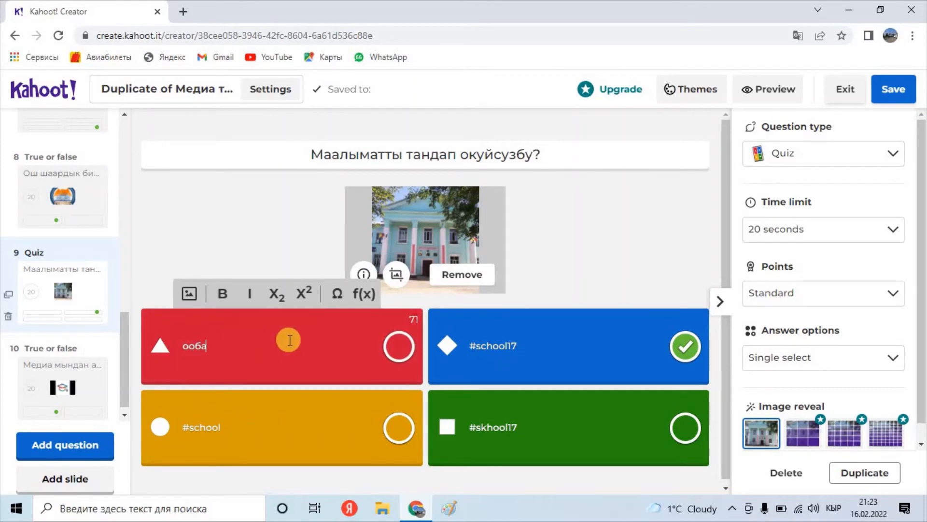
left_click(398, 346)
Replace the blue diamond answer with "окуй берем" and remove its correct-answer mark
left_click(473, 344)
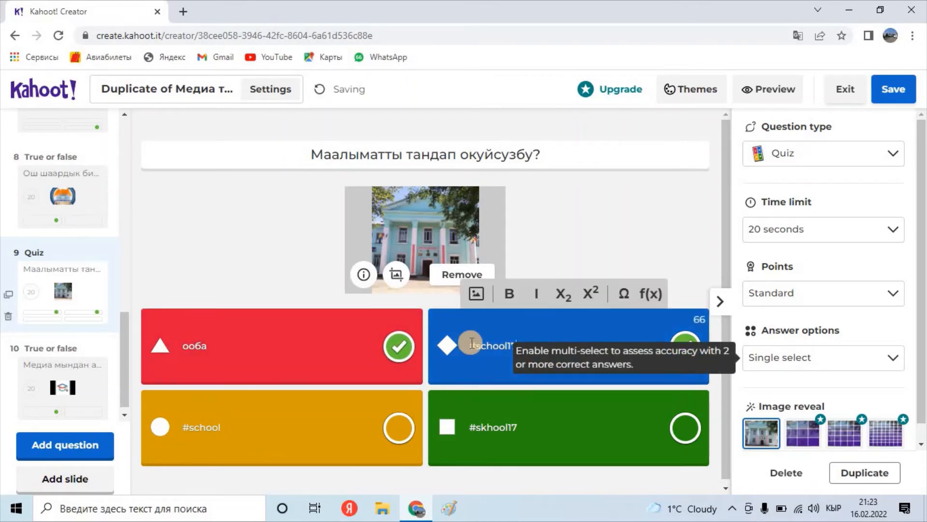
key("BackSpace")
key("BackSpace")
key("BackSpace")
key("BackSpace")
key("BackSpace")
key("BackSpace")
key("BackSpace")
key("BackSpace")
key("BackSpace")
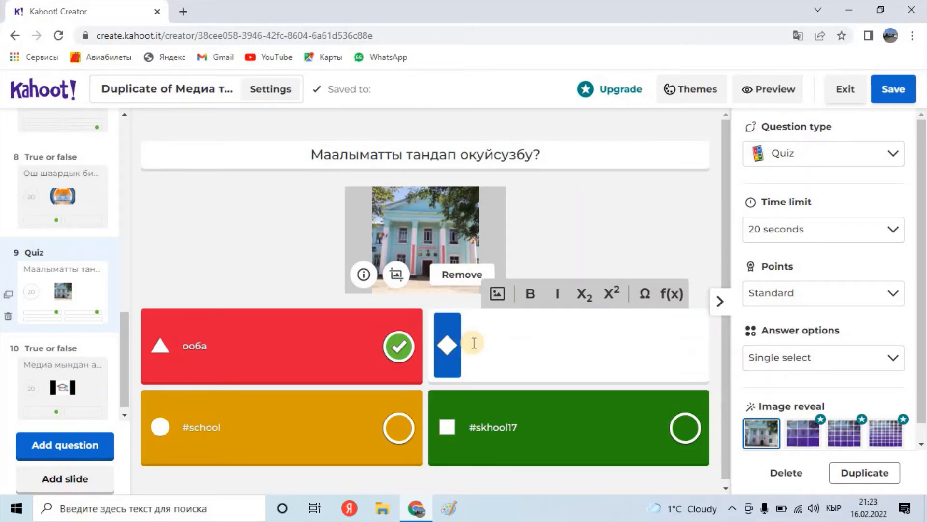
type("окуй")
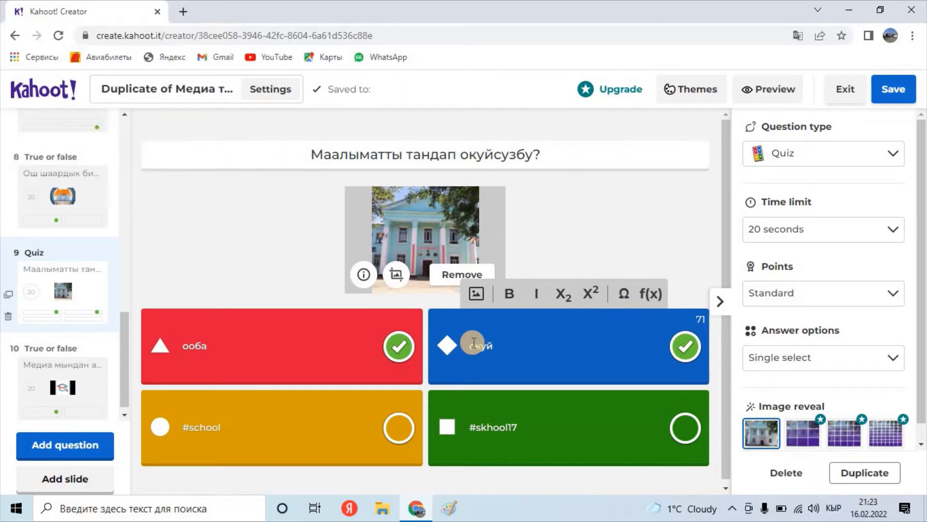
type("рем")
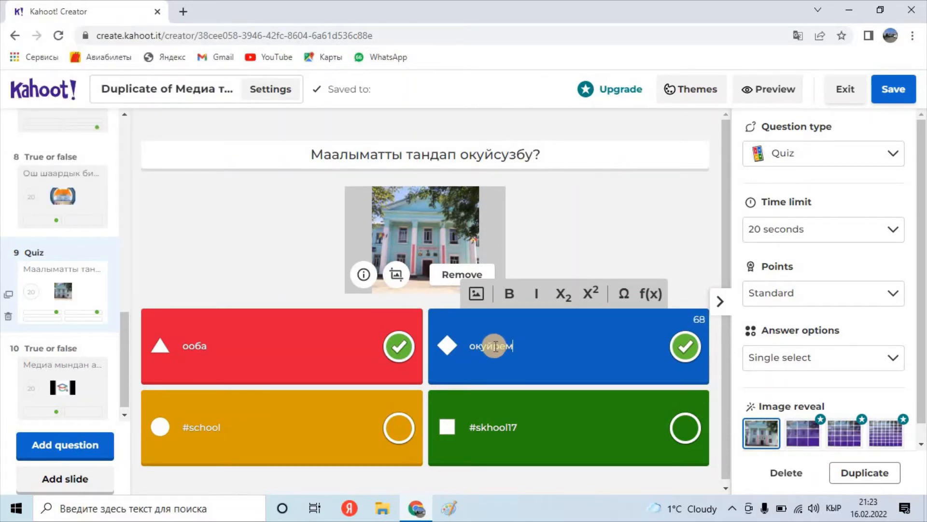
left_click(494, 346)
type("бе")
left_click(696, 344)
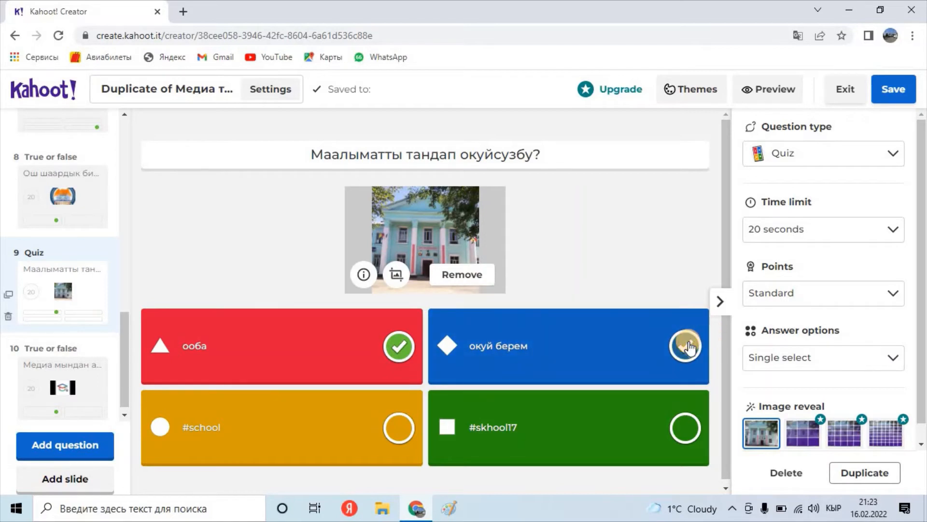
Replace the yellow circle answer of question 9 with "айырмасы жок"
left_click(227, 428)
key("BackSpace")
key("BackSpace")
key("BackSpace")
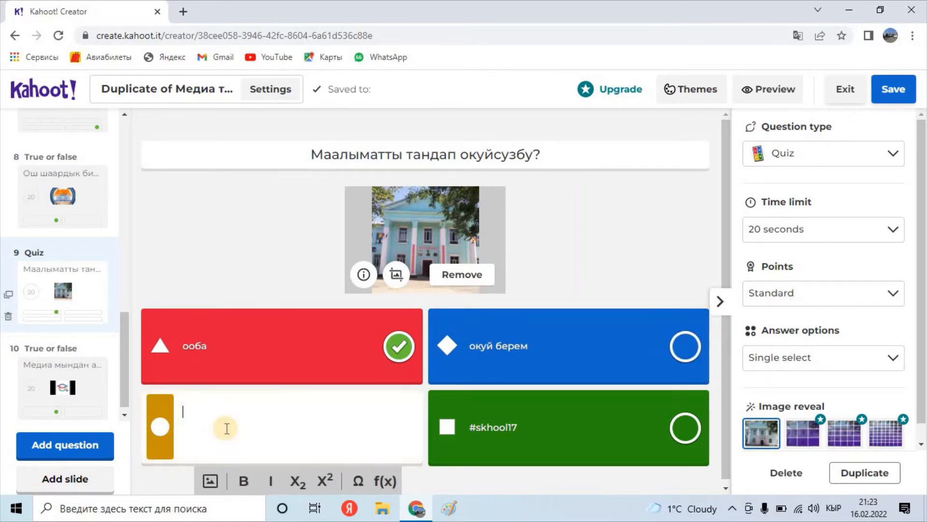
type("a")
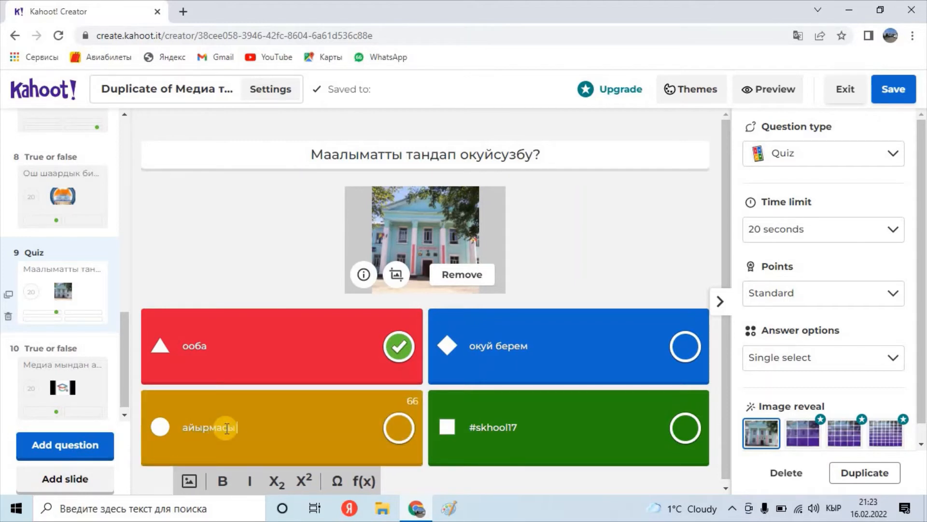
type("йырмасы жок")
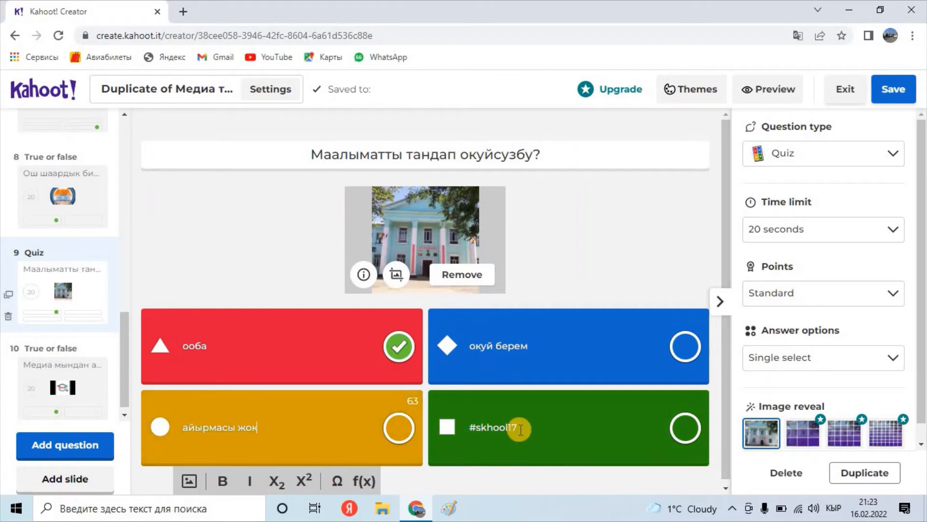
Replace the green square answer of question 9 with "окуйм"
left_click(520, 430)
key("BackSpace")
key("BackSpace")
key("BackSpace")
key("BackSpace")
key("BackSpace")
key("BackSpace")
key("BackSpace")
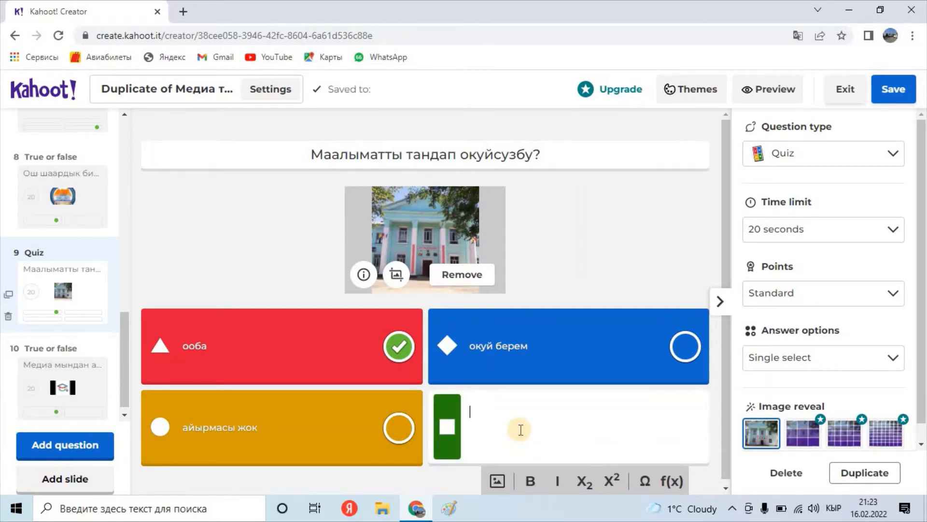
type("акуй")
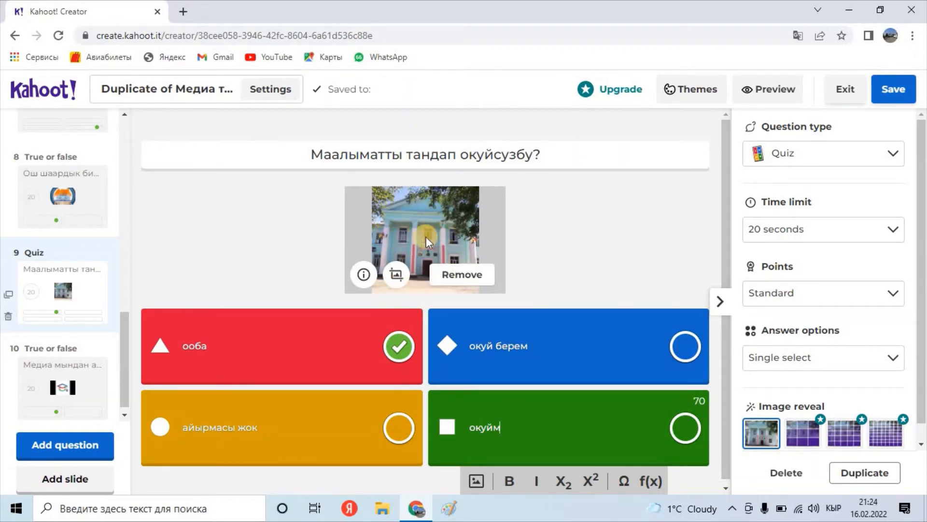
Look at the crop options for question 9's image, close them without cropping, and save the kahoot
left_click(396, 275)
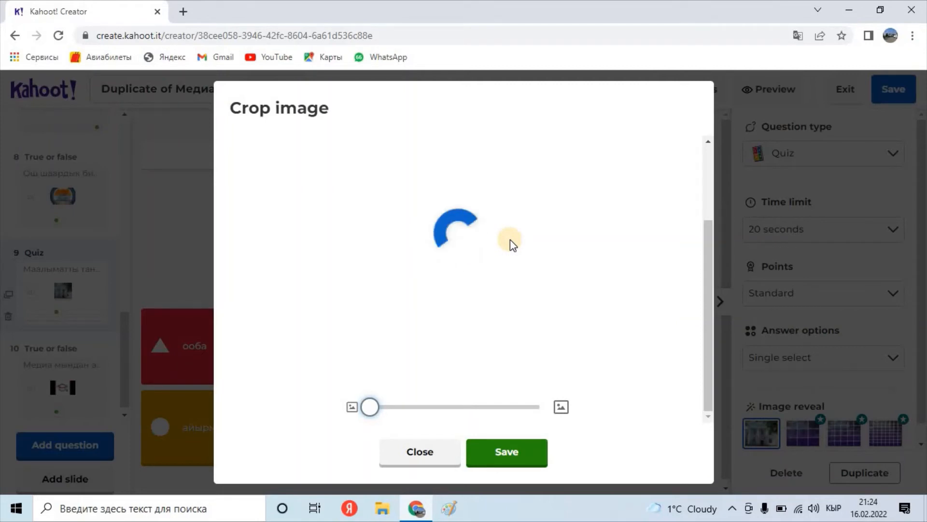
left_click(418, 453)
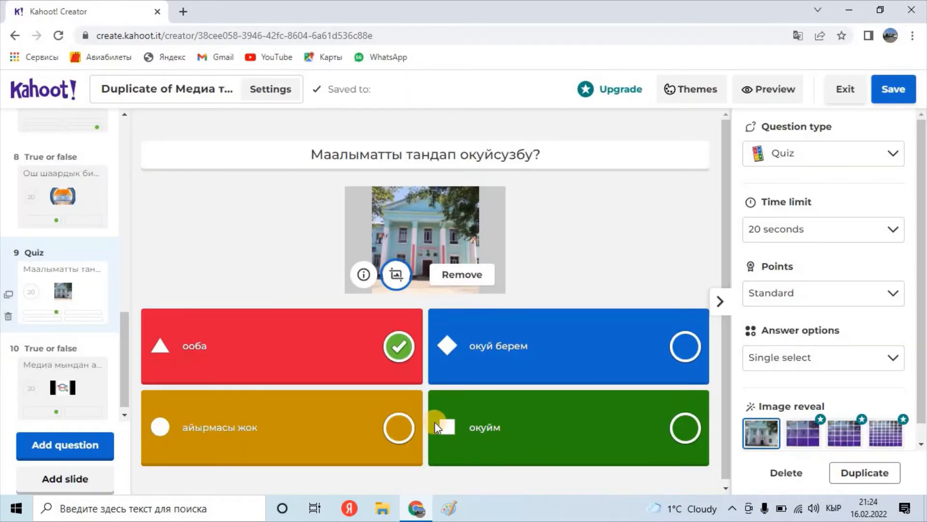
left_click(893, 92)
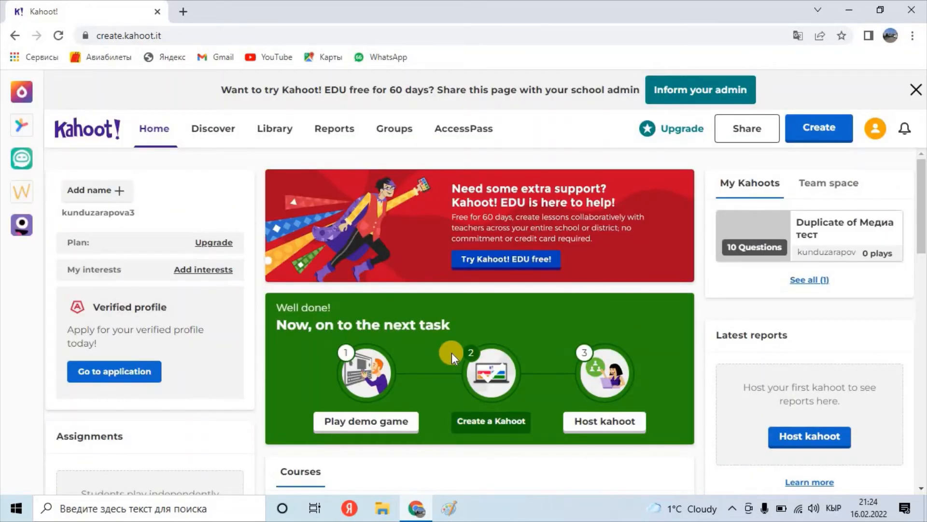
Open the saved "Duplicate of Медиа тест" kahoot and host it live in Classic mode
left_click(805, 226)
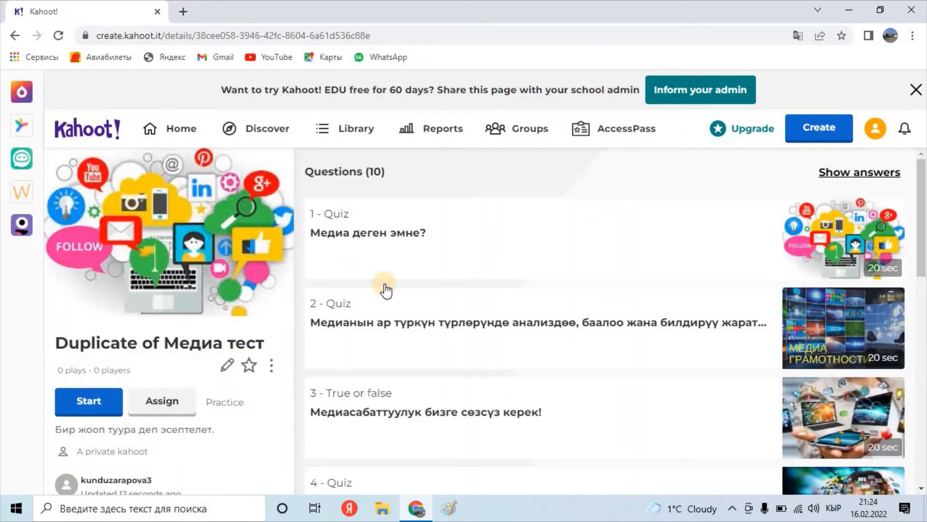
left_click(92, 407)
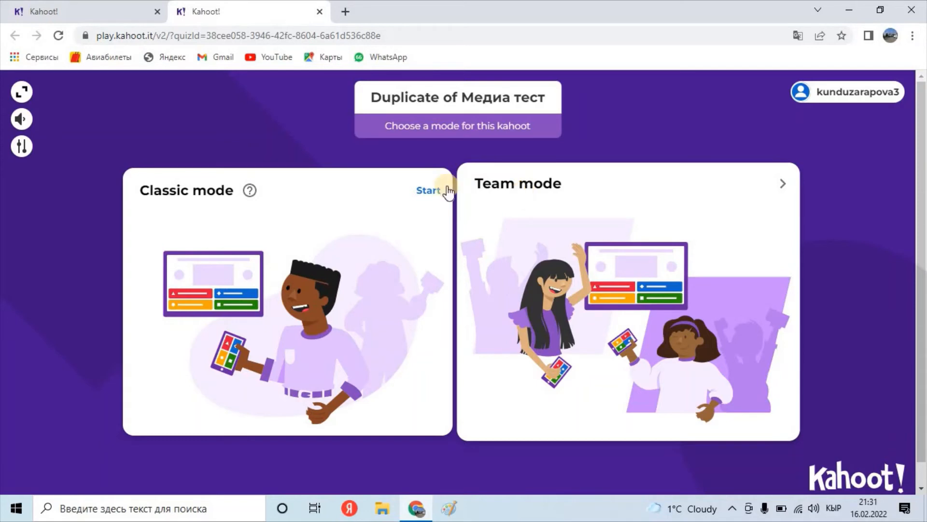
left_click(165, 184)
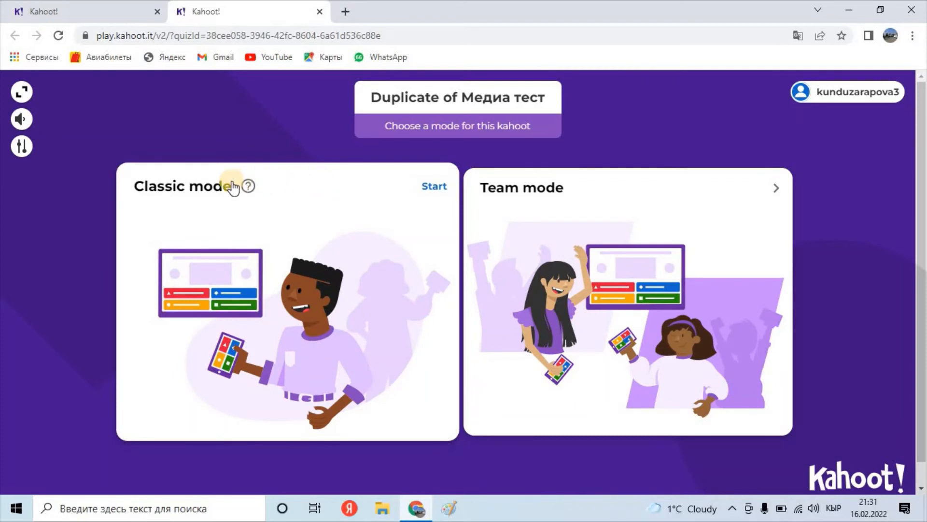
left_click(212, 189)
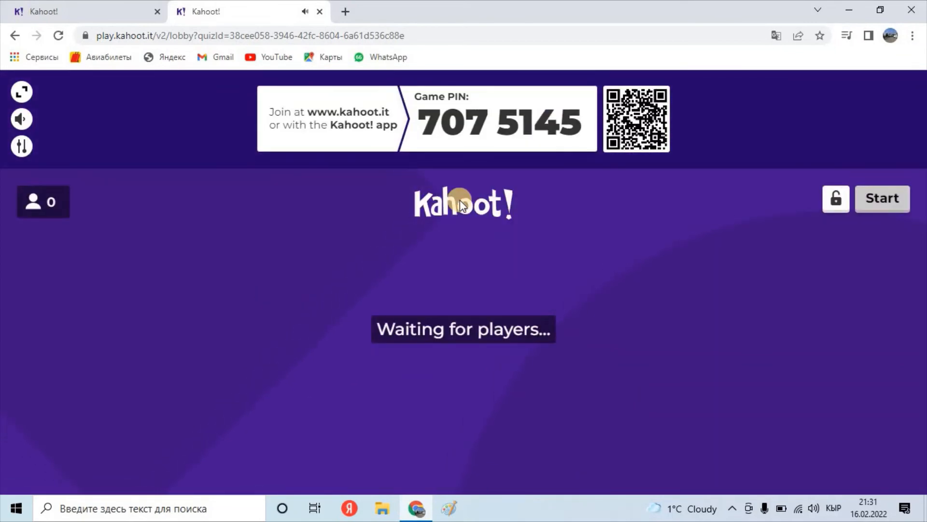
Lower the computer's sound volume while the game lobby is open
key("XF86AudioLowerVolume")
key("XF86AudioLowerVolume")
key("XF86AudioLowerVolume")
key("XF86AudioLowerVolume")
key("XF86AudioLowerVolume")
key("XF86AudioLowerVolume")
key("XF86AudioLowerVolume")
key("XF86AudioLowerVolume")
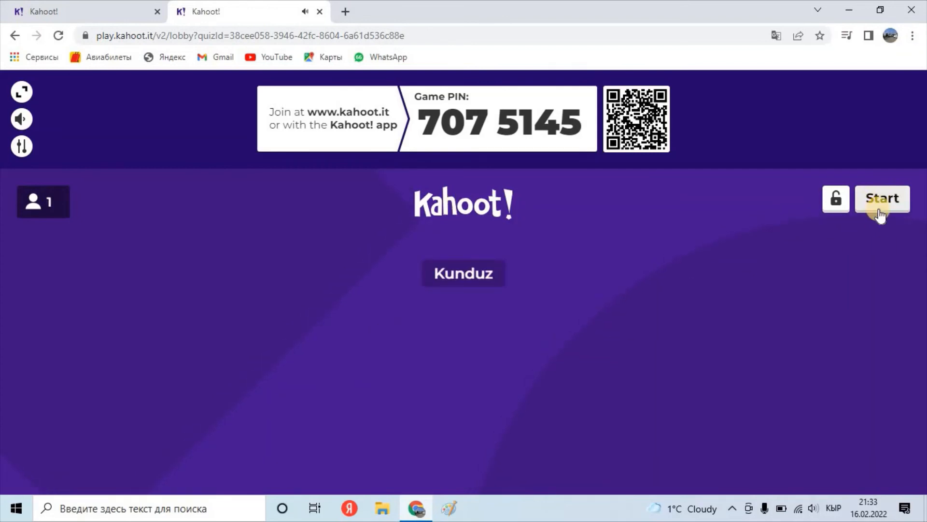
Start the game once a player has joined and advance through the questions past the final one, question 10
left_click(880, 198)
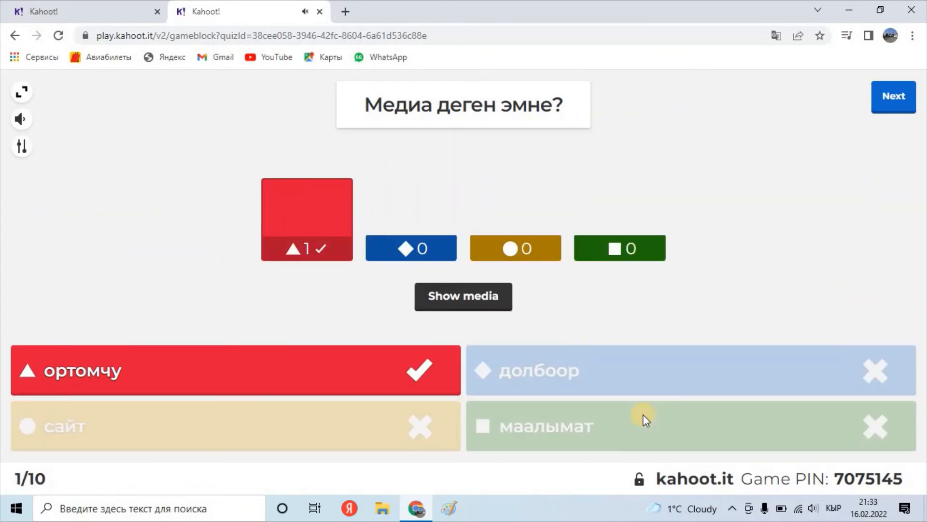
left_click(899, 105)
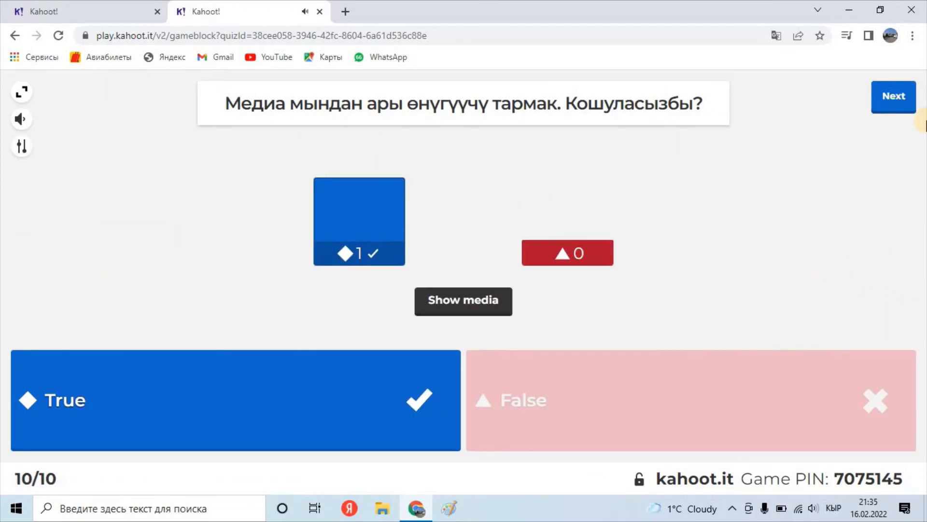
left_click(888, 110)
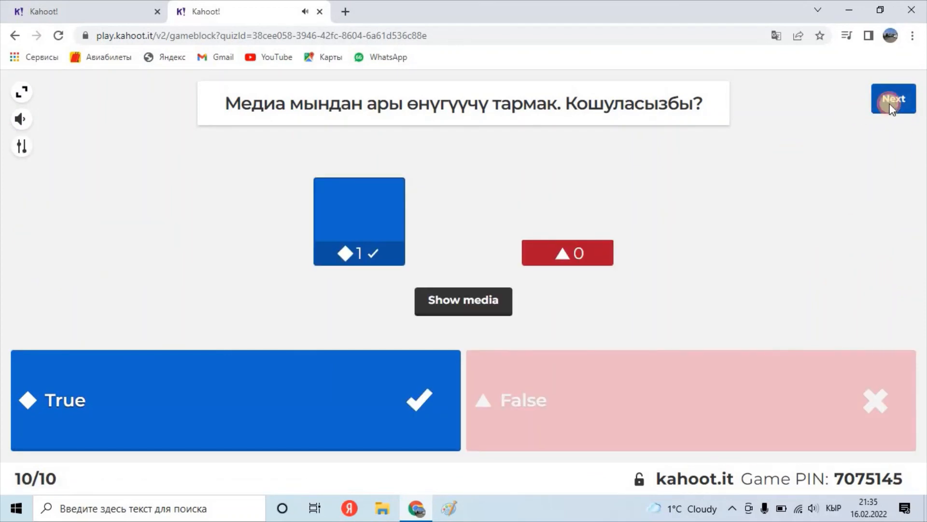